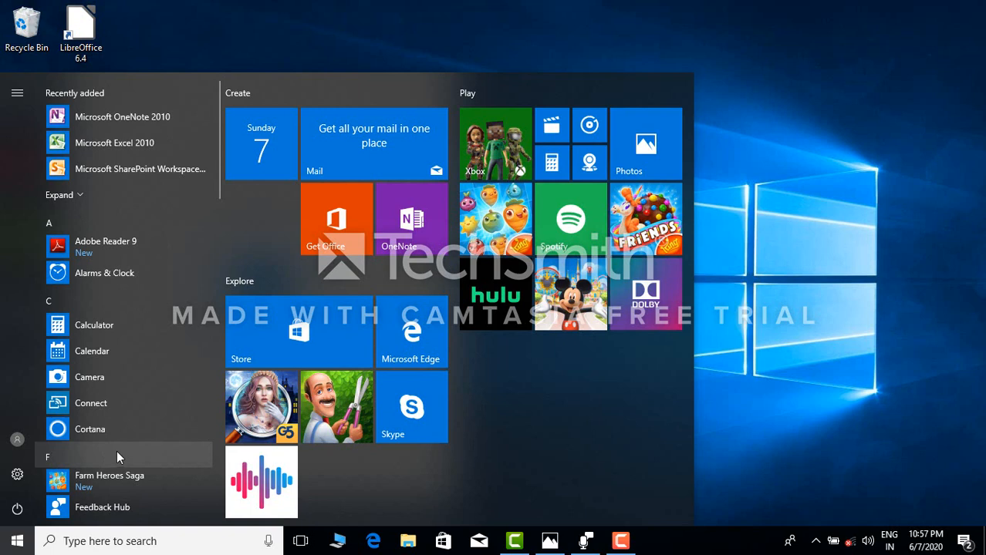
# Search for "libre" and launch LibreOffice Writer.
pyautogui.scroll(-5, 123, 313)
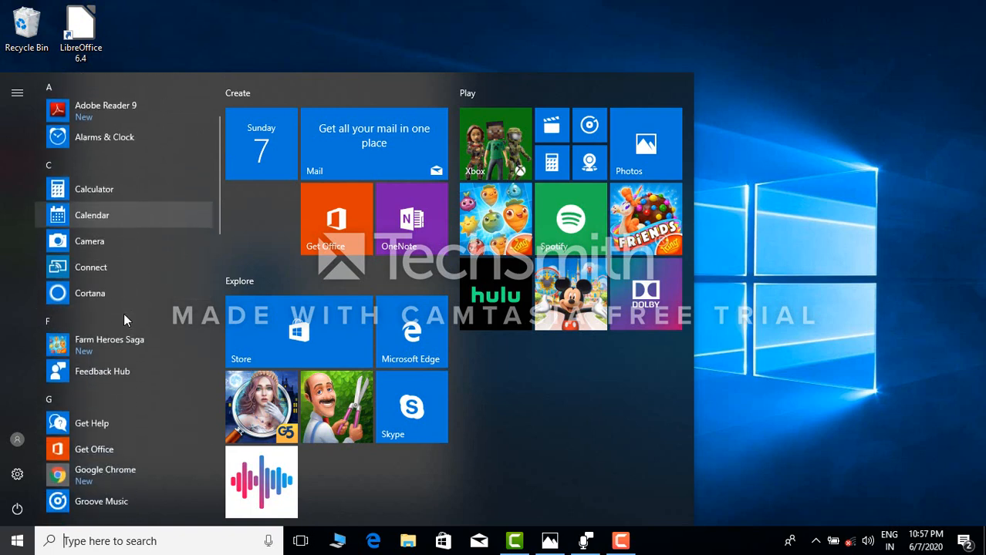
pyautogui.scroll(-5, 124, 314)
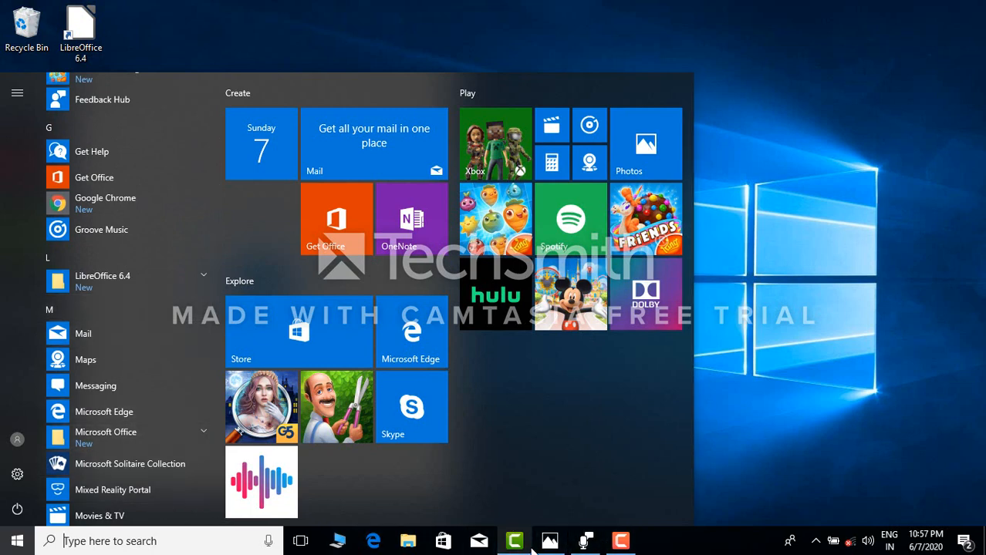
pyautogui.scroll(-1, 101, 416)
pyautogui.scroll(-3, 101, 416)
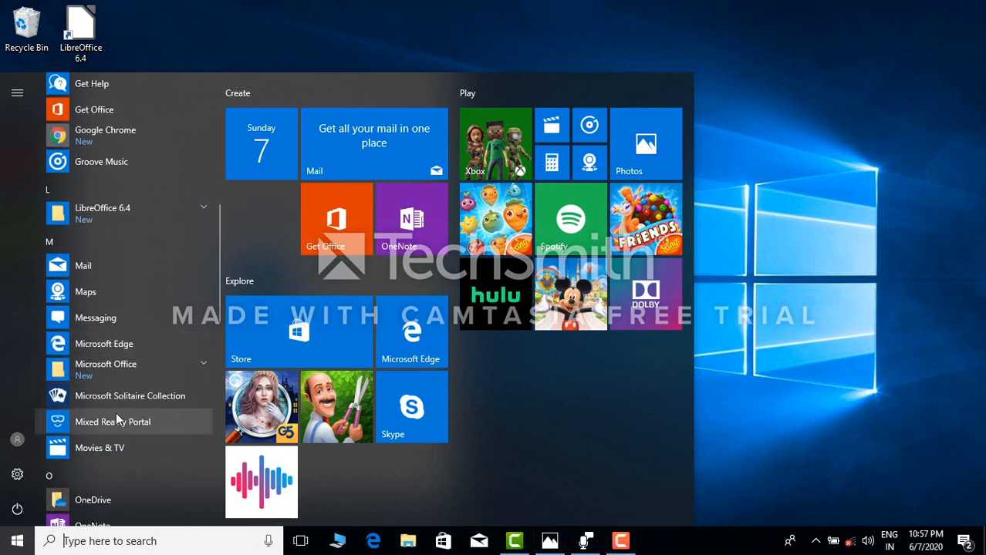
pyautogui.click(127, 541)
pyautogui.write('libre')
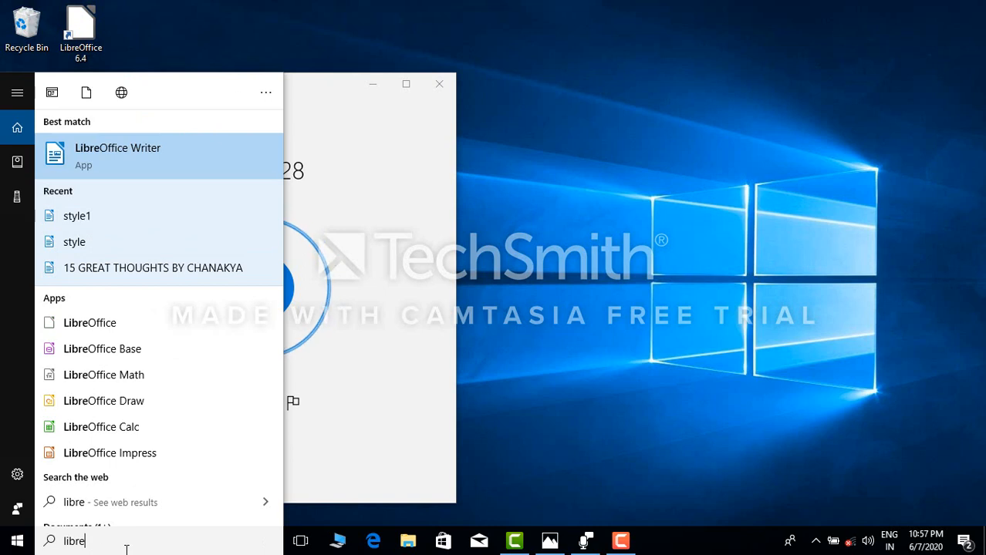
pyautogui.press('Return')
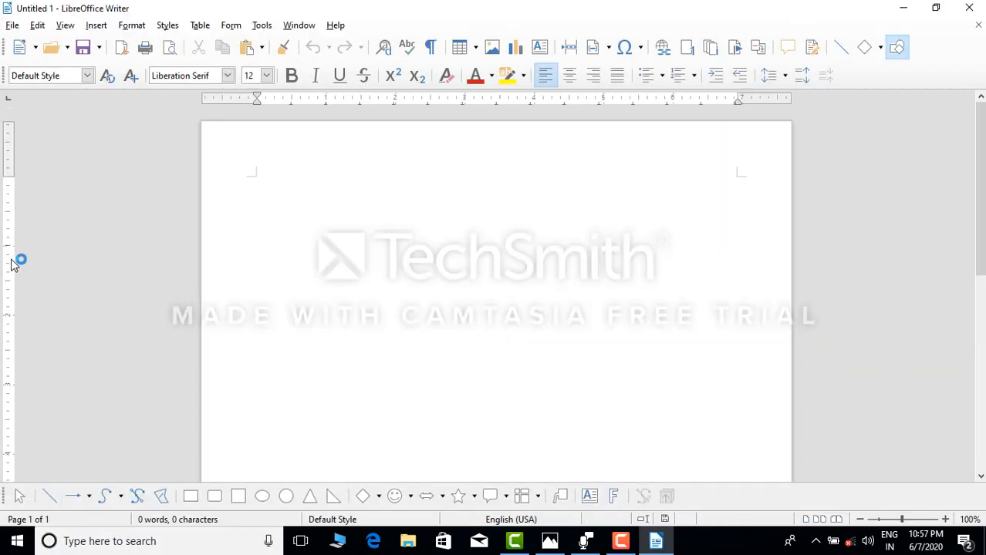
# Open the recently used document style1.odt.
pyautogui.click(12, 25)
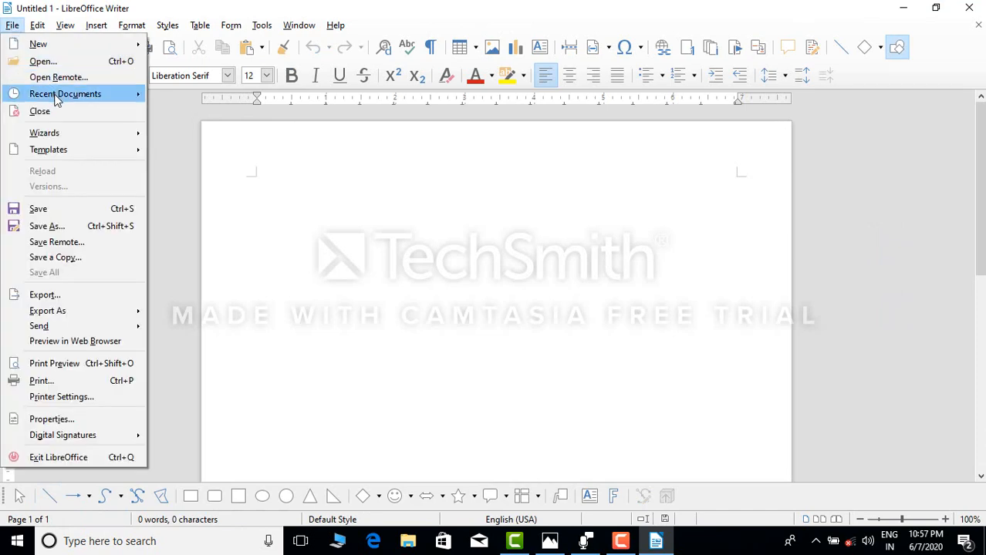
pyautogui.moveTo(97, 94)
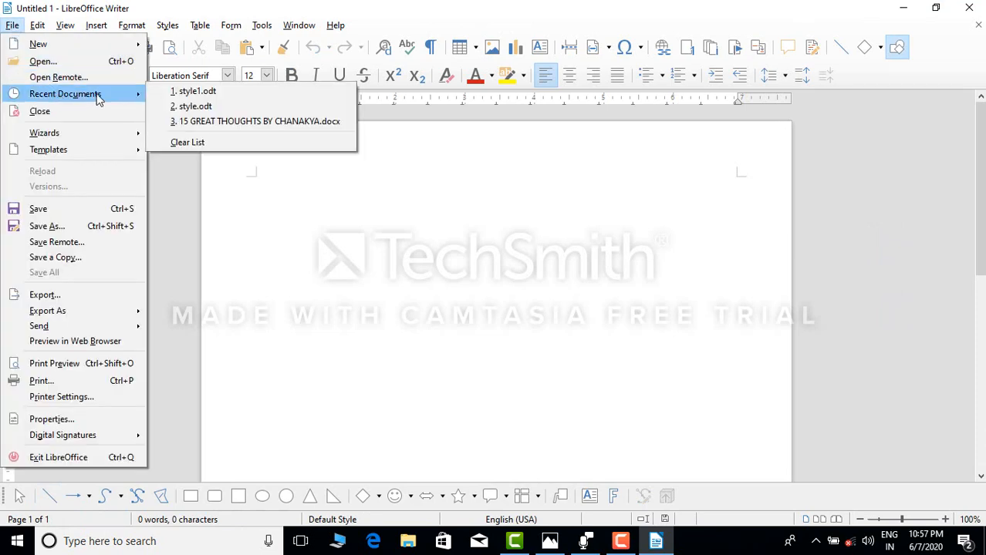
pyautogui.click(230, 92)
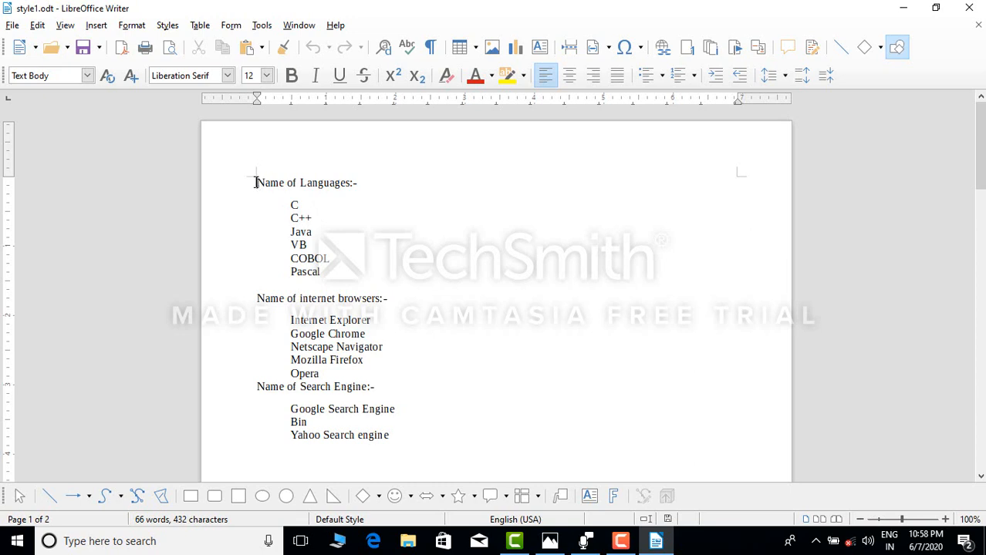
# Select the headings "Name of Languages:-", "Name of internet browsers:-" and "Name of Search Engine:-" together.
pyautogui.moveTo(256, 183); pyautogui.dragTo(378, 190)
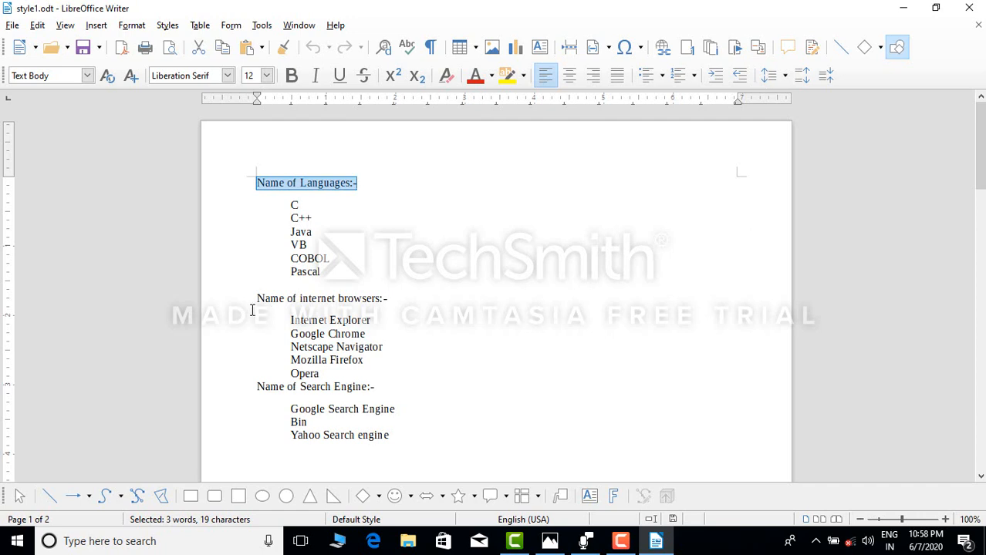
pyautogui.moveTo(251, 299); pyautogui.dragTo(402, 306)
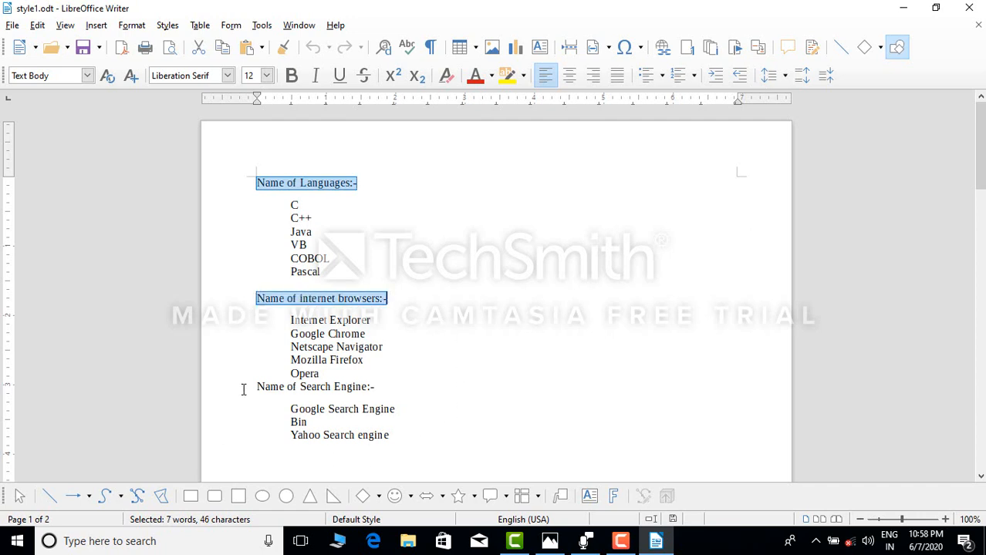
pyautogui.moveTo(252, 387); pyautogui.dragTo(417, 401)
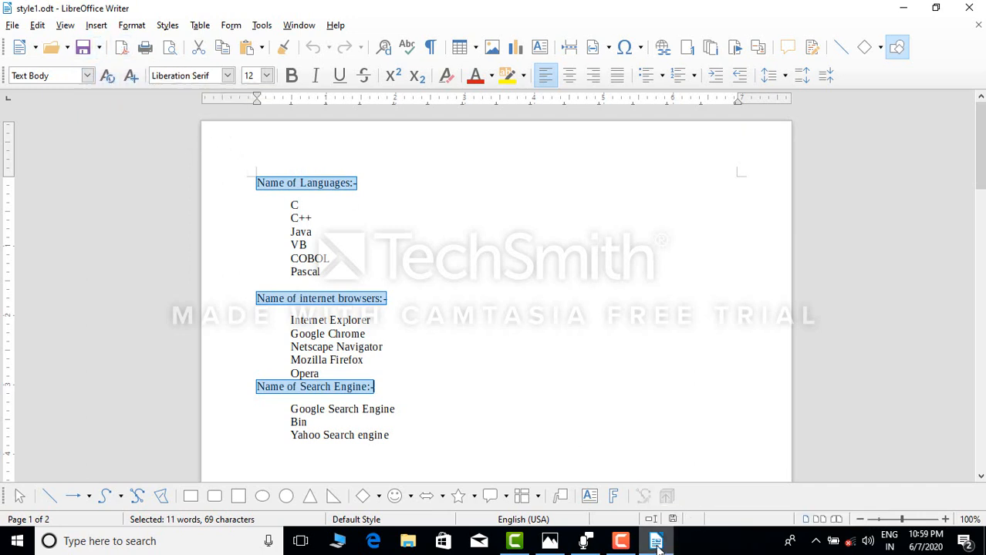
# Switch to the handwritten notes in Photos and read the enlarged section on methods for using predefined styles.
pyautogui.click(552, 545)
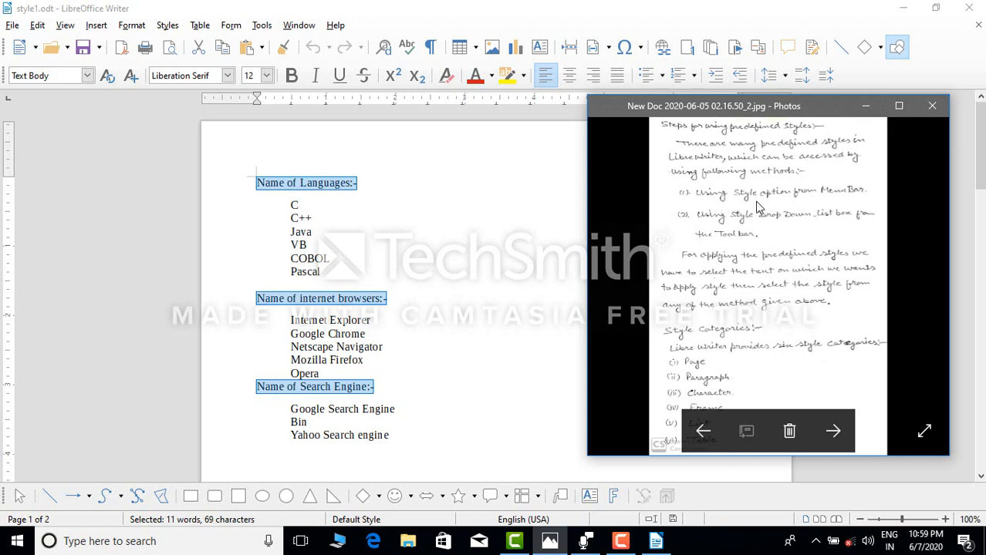
pyautogui.scroll(2, 812, 228)
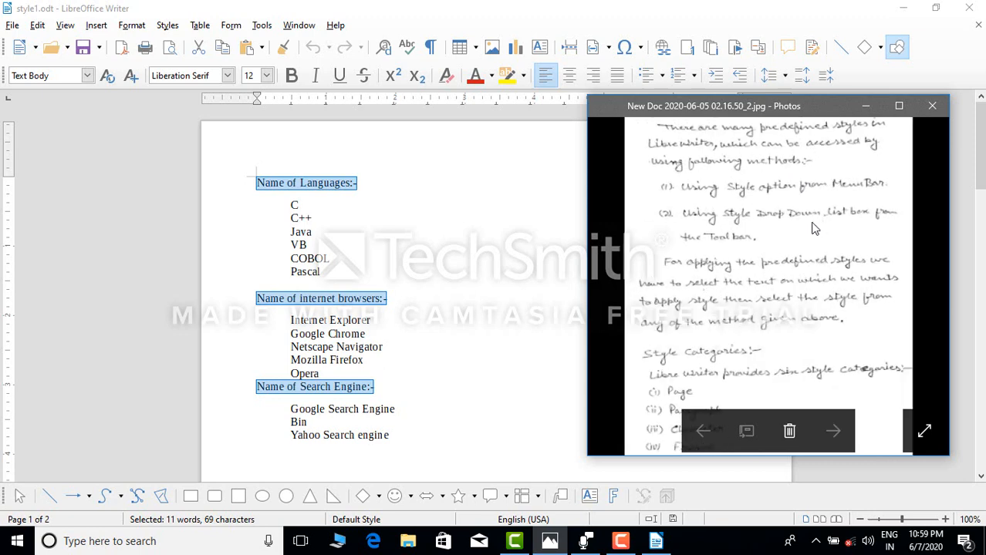
pyautogui.scroll(1, 811, 228)
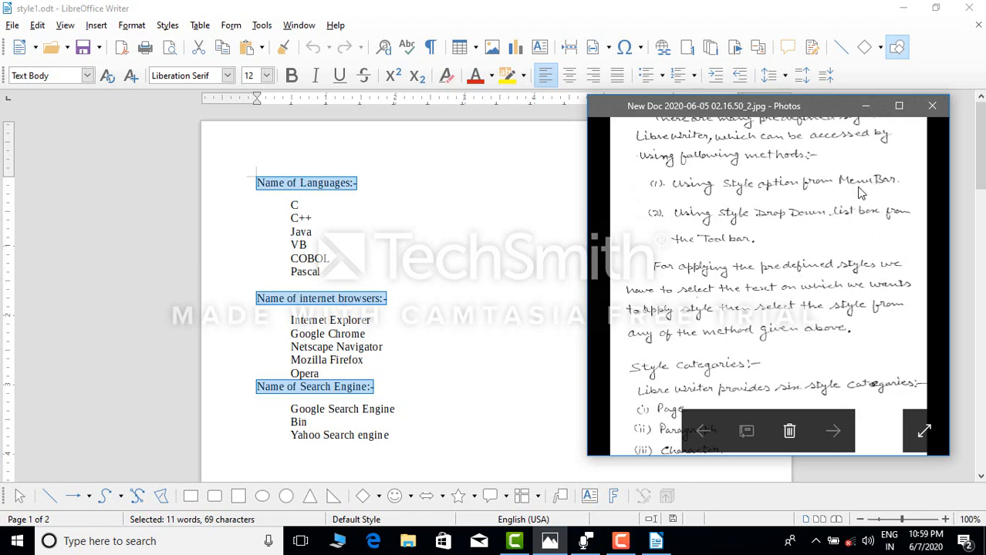
# Return to the Writer document and apply the Heading 3 style to the three selected headings.
pyautogui.click(168, 25)
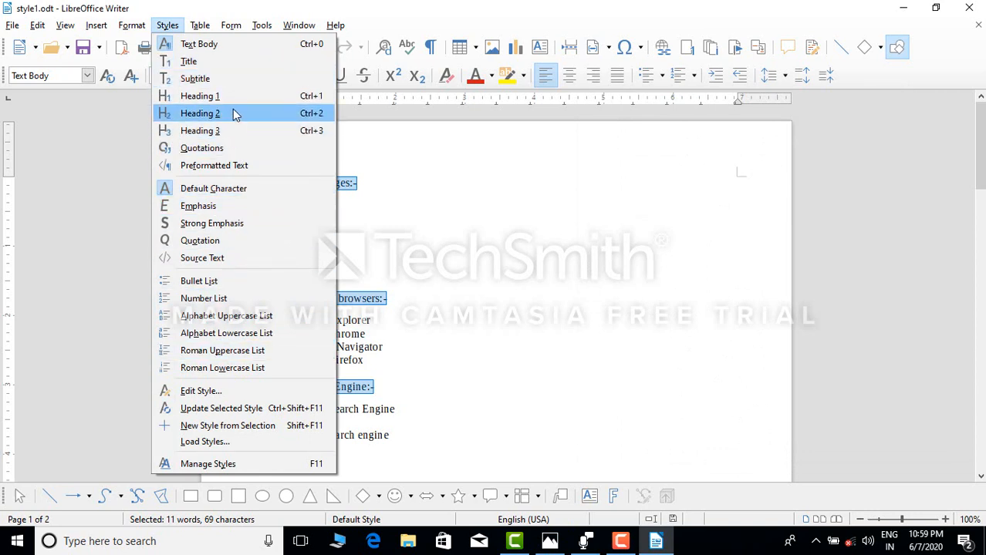
pyautogui.click(236, 134)
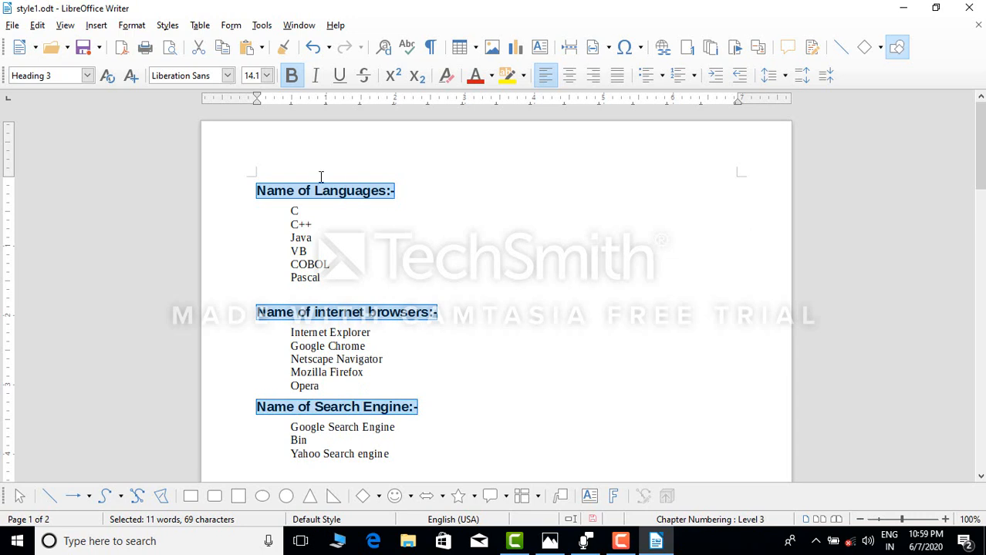
# Try the Title style on the three selected headings and return them to Heading 3.
pyautogui.click(167, 26)
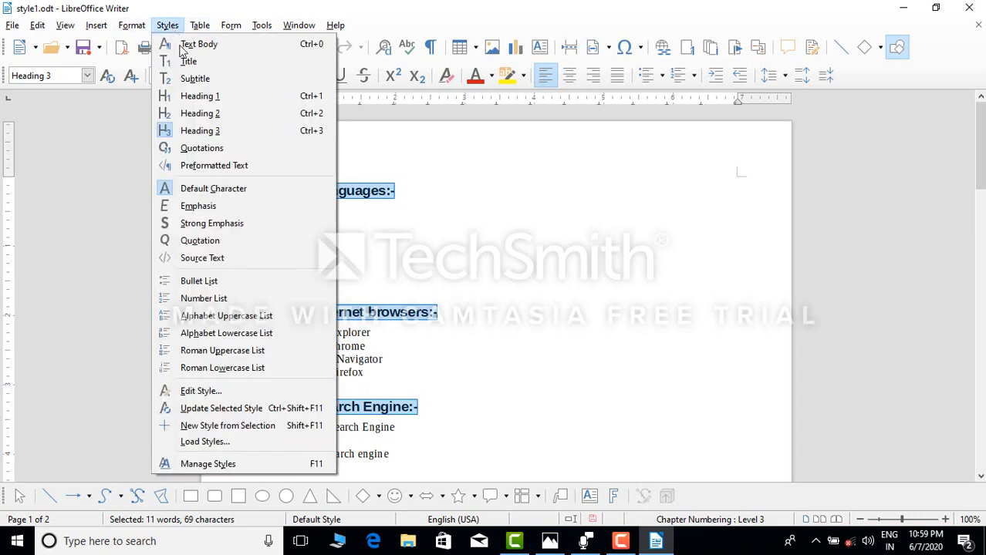
pyautogui.click(223, 61)
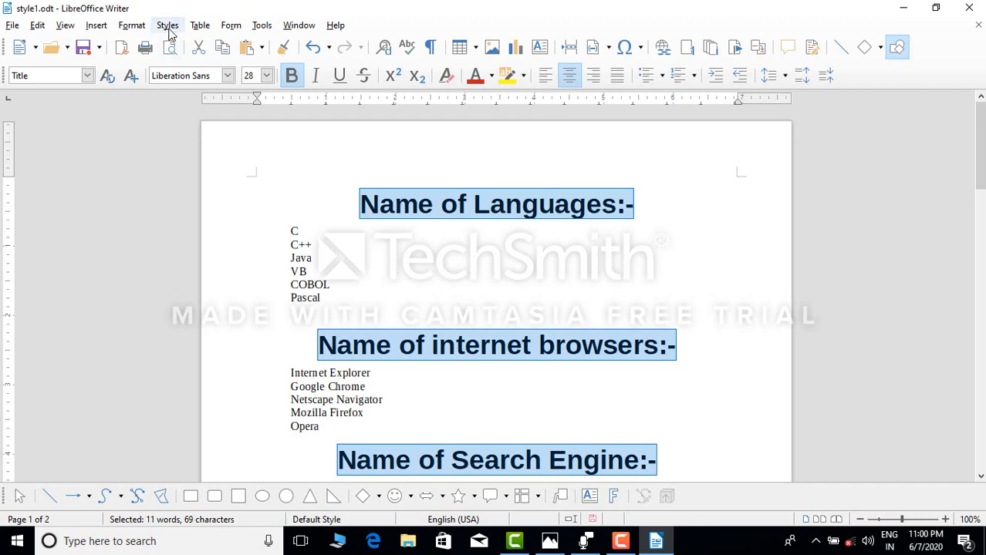
pyautogui.hotkey('ctrl', '3')
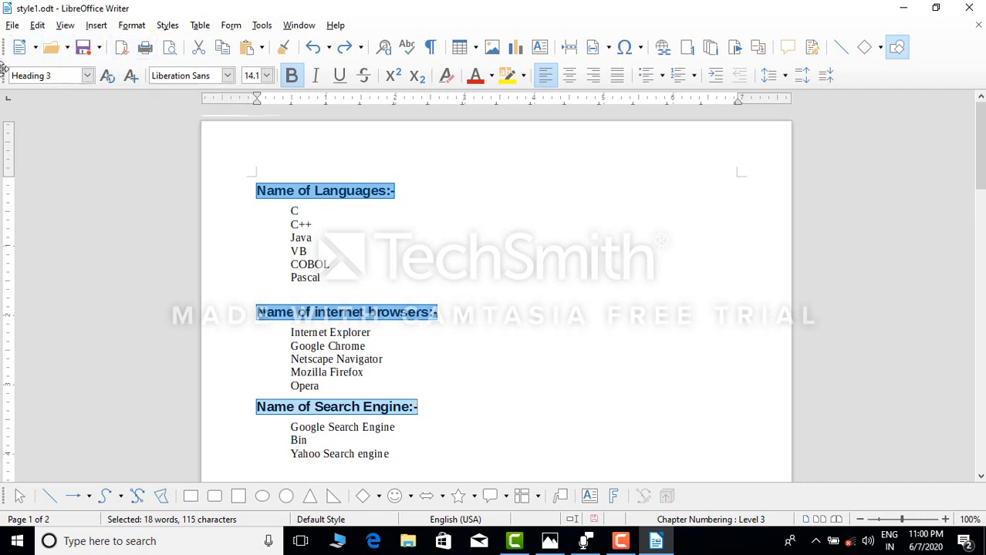
# Switch the three selected headings to the Heading 2 style and back to Heading 3.
pyautogui.click(88, 76)
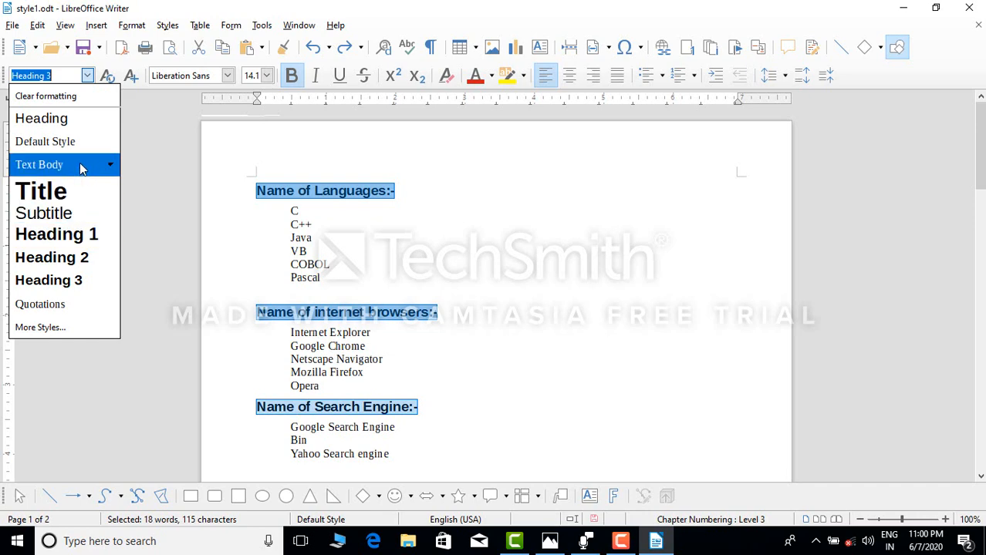
pyautogui.click(84, 259)
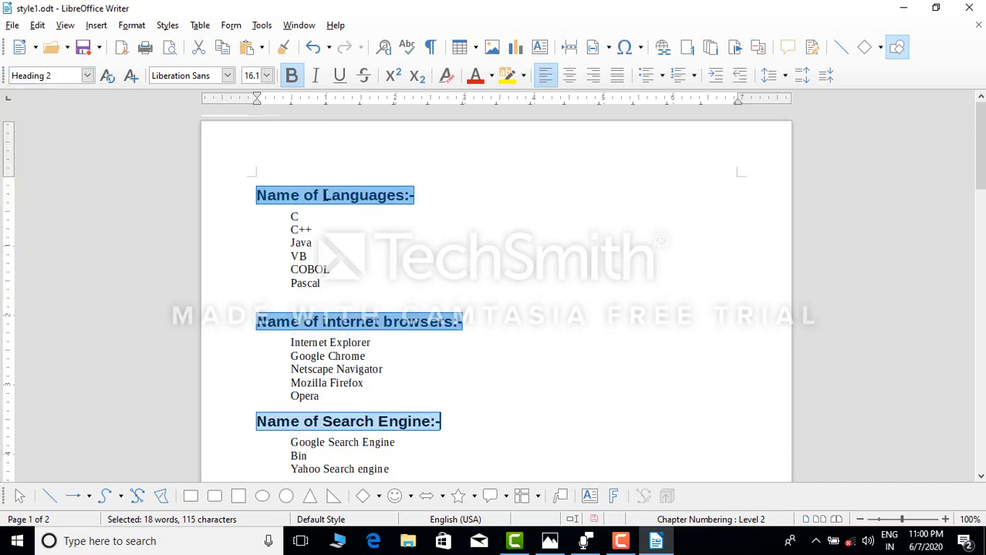
pyautogui.click(87, 77)
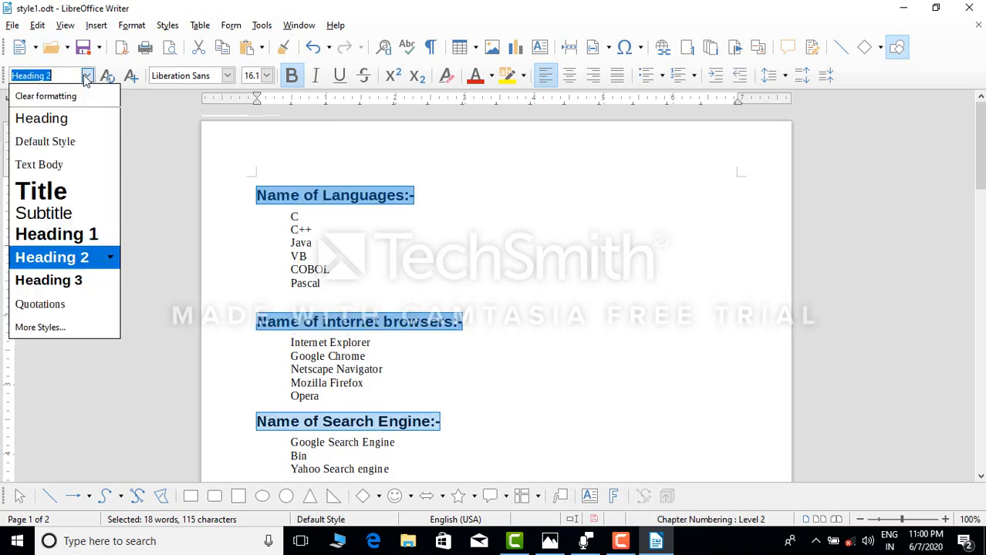
pyautogui.click(74, 291)
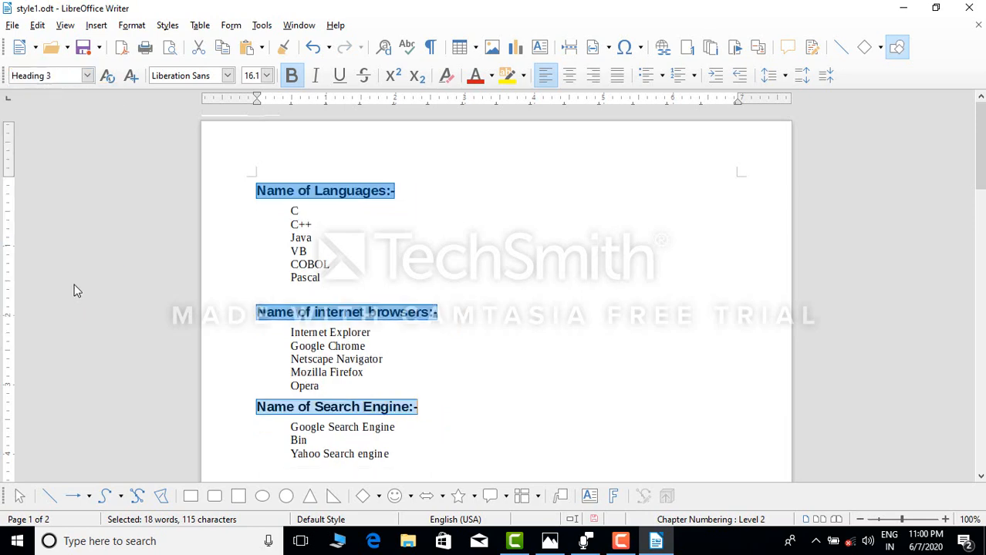
# Browse the full list of paragraph styles, apply Title to the three selected headings, and close the list.
pyautogui.click(88, 76)
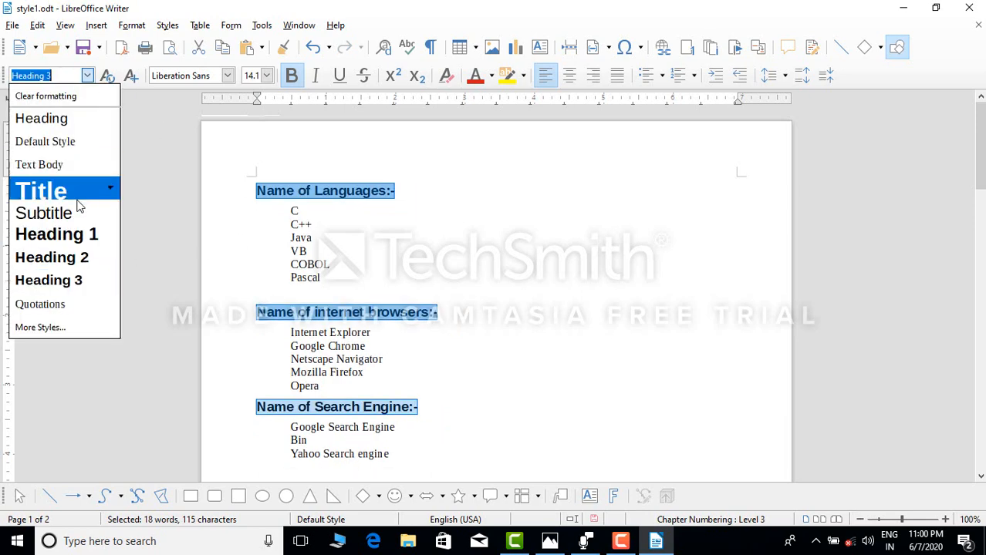
pyautogui.click(48, 329)
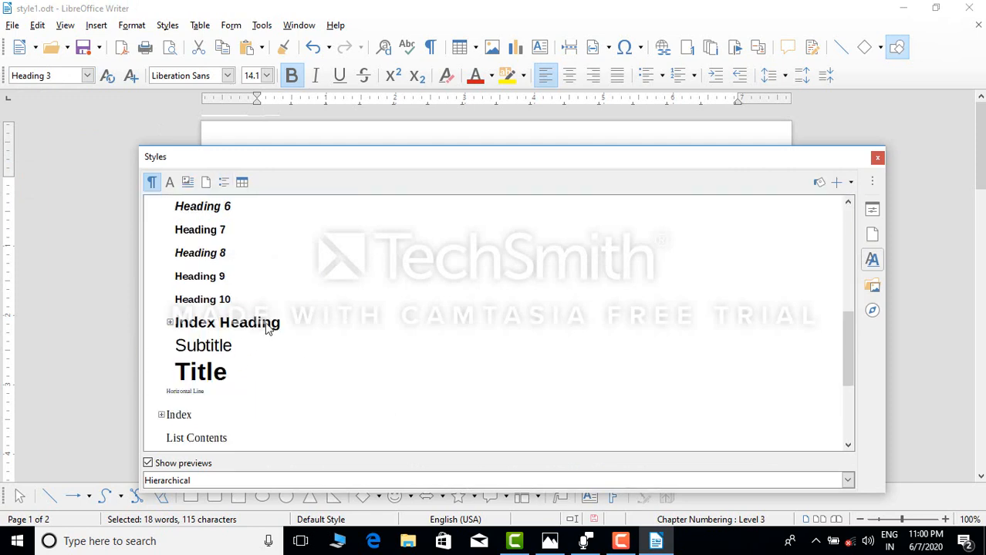
pyautogui.scroll(1, 266, 327)
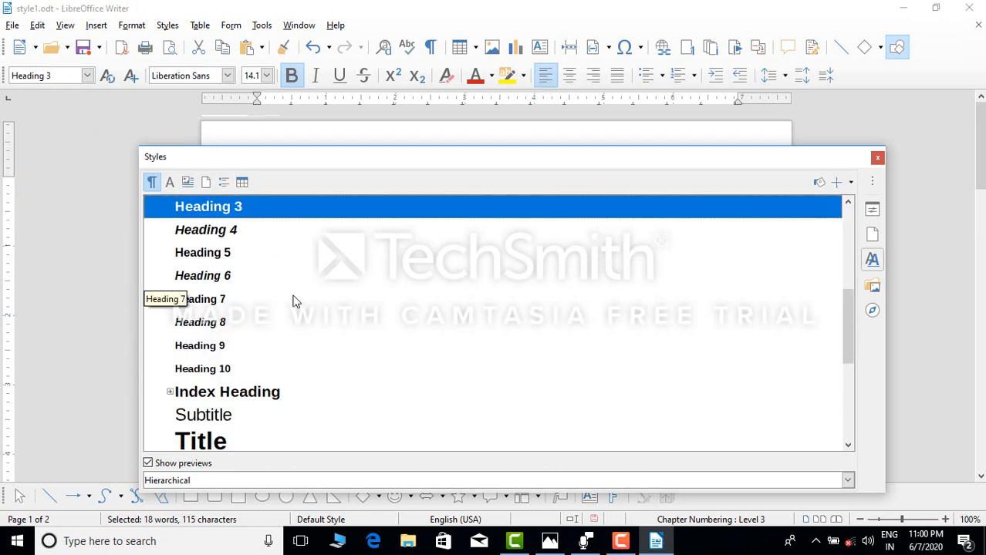
pyautogui.scroll(-1, 293, 302)
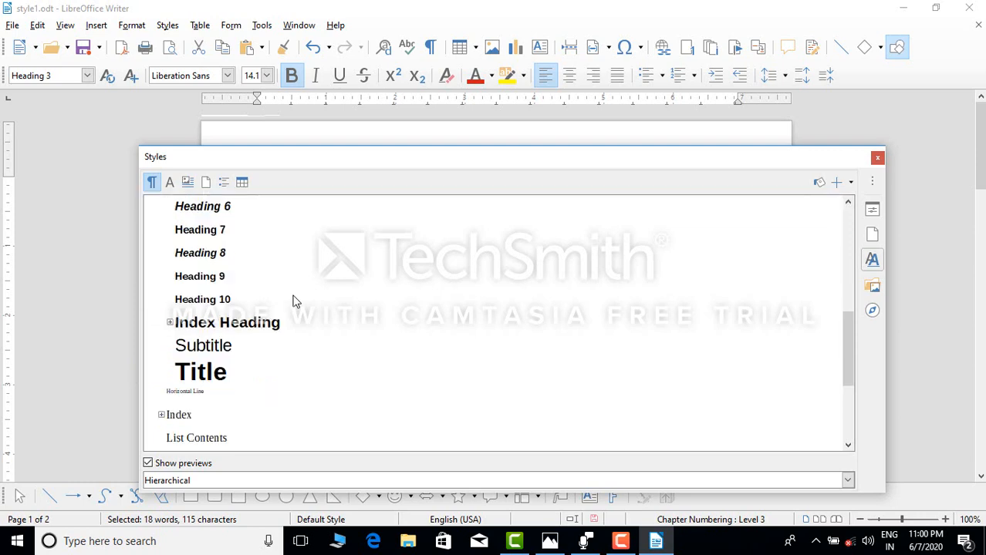
pyautogui.scroll(-1, 293, 302)
pyautogui.scroll(-1, 293, 302)
pyautogui.scroll(-1, 294, 302)
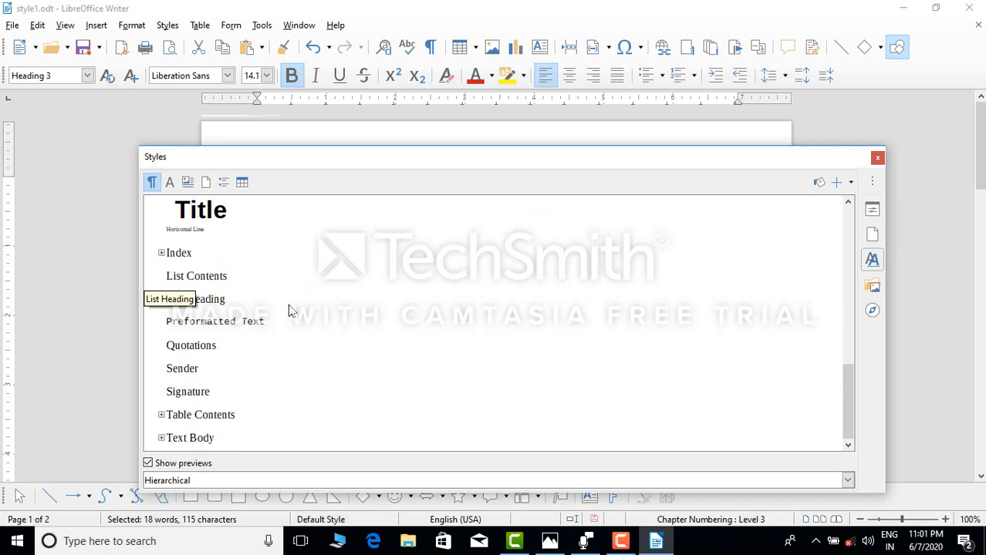
pyautogui.scroll(2, 290, 309)
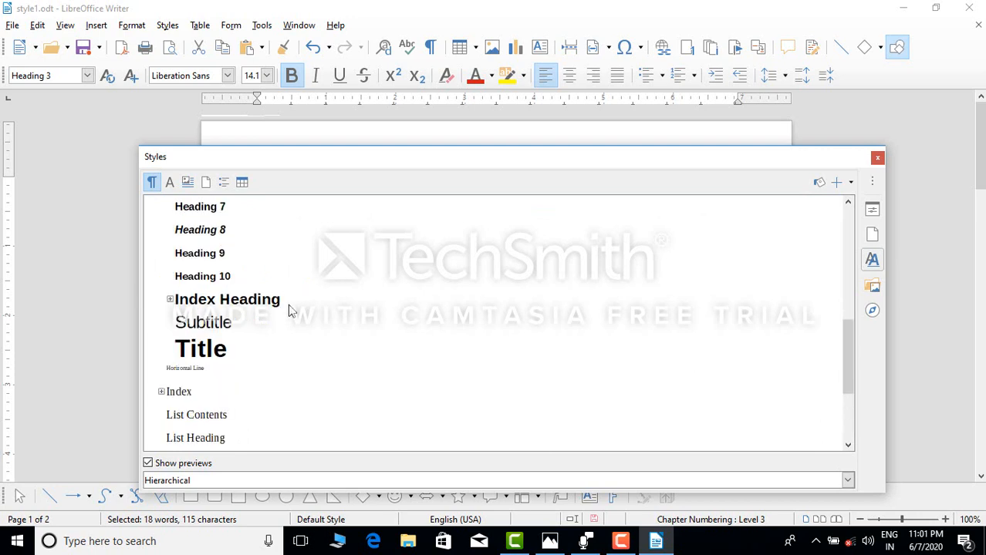
pyautogui.doubleClick(202, 351)
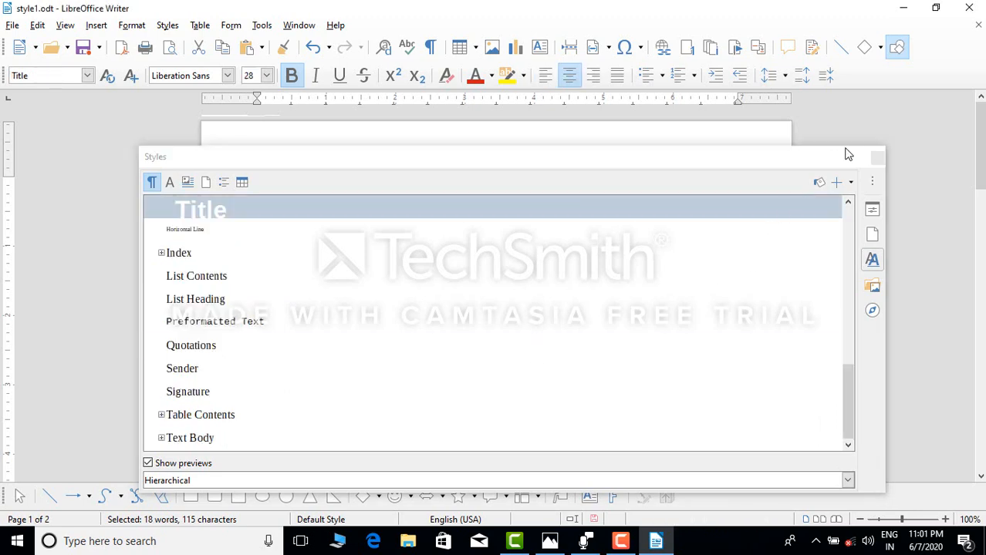
pyautogui.click(876, 157)
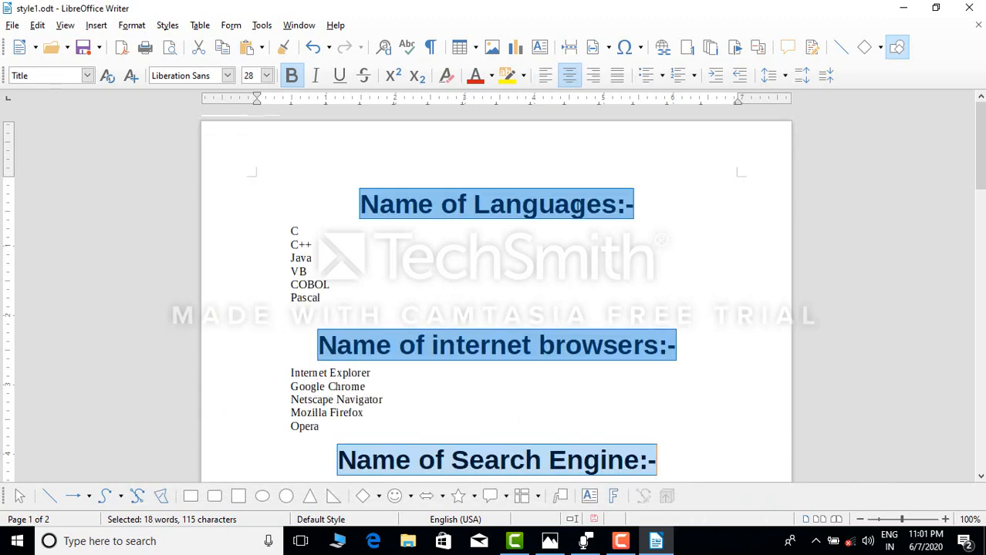
# Reapply the Title style to the three selected headings.
pyautogui.click(167, 25)
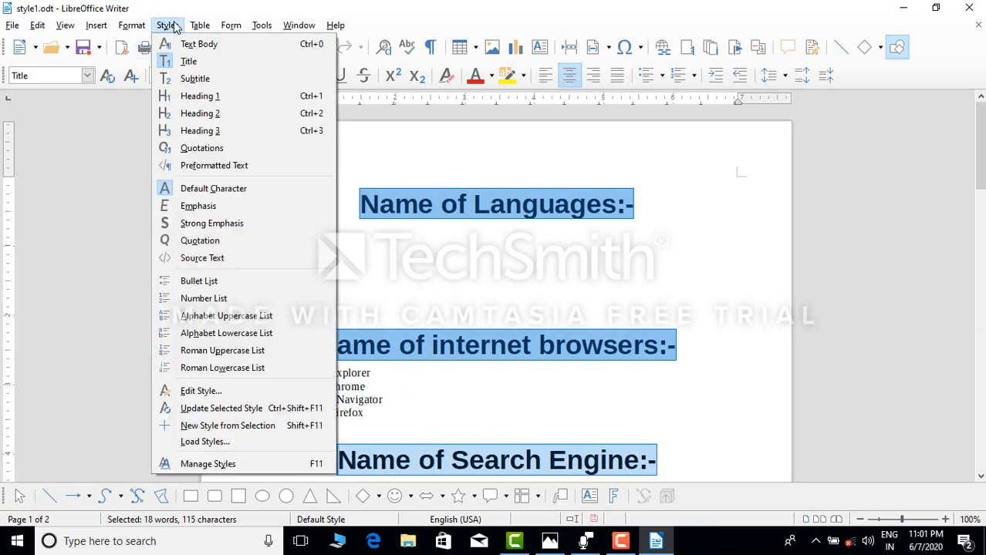
pyautogui.click(217, 67)
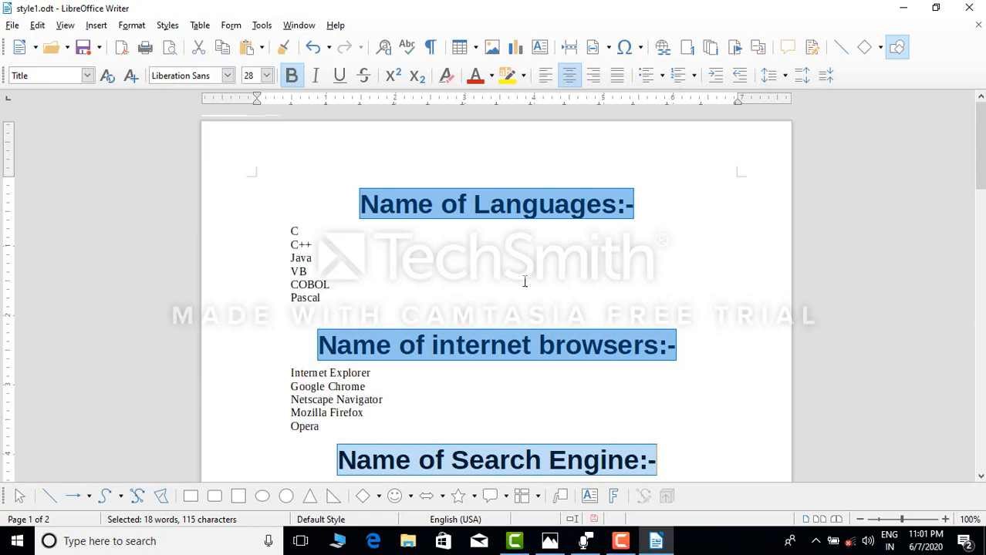
pyautogui.click(174, 29)
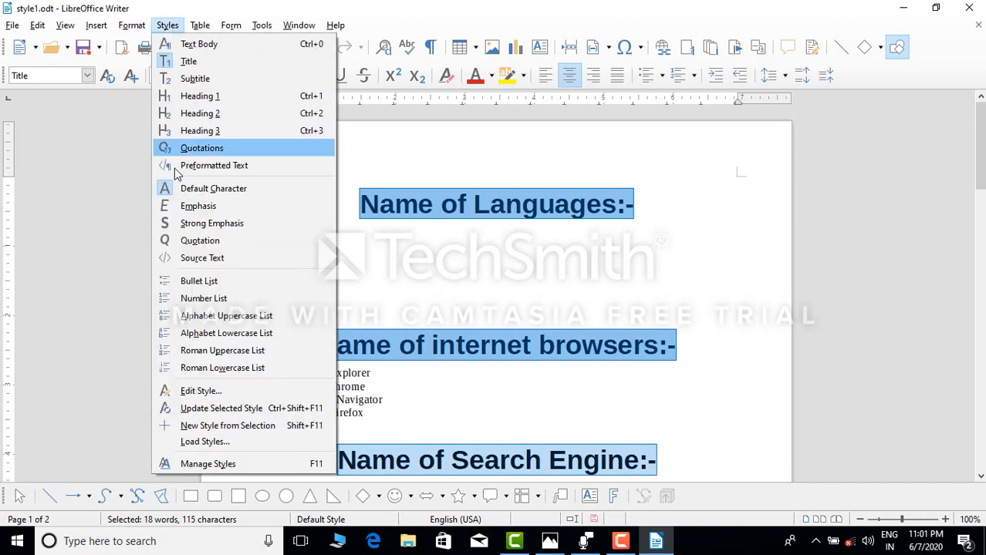
pyautogui.click(67, 104)
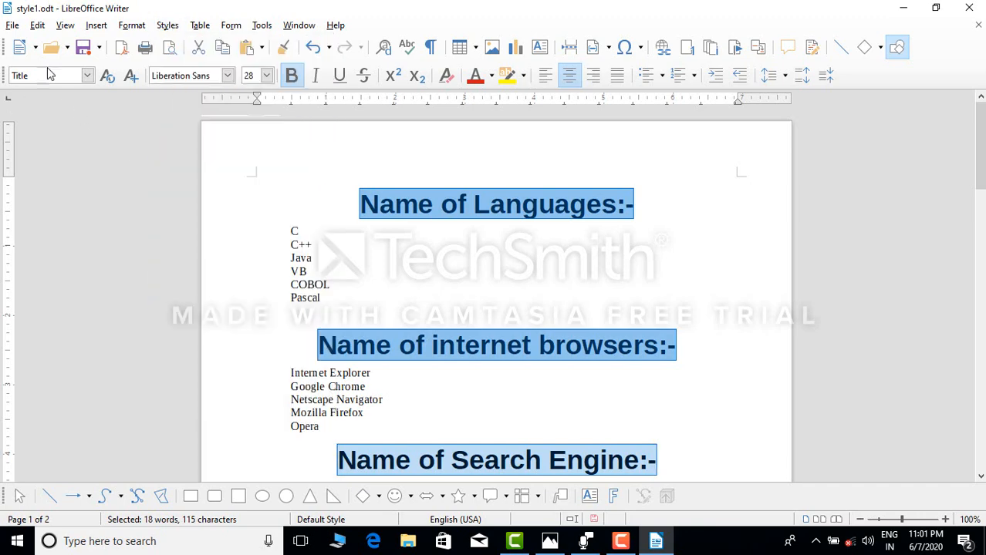
pyautogui.click(87, 77)
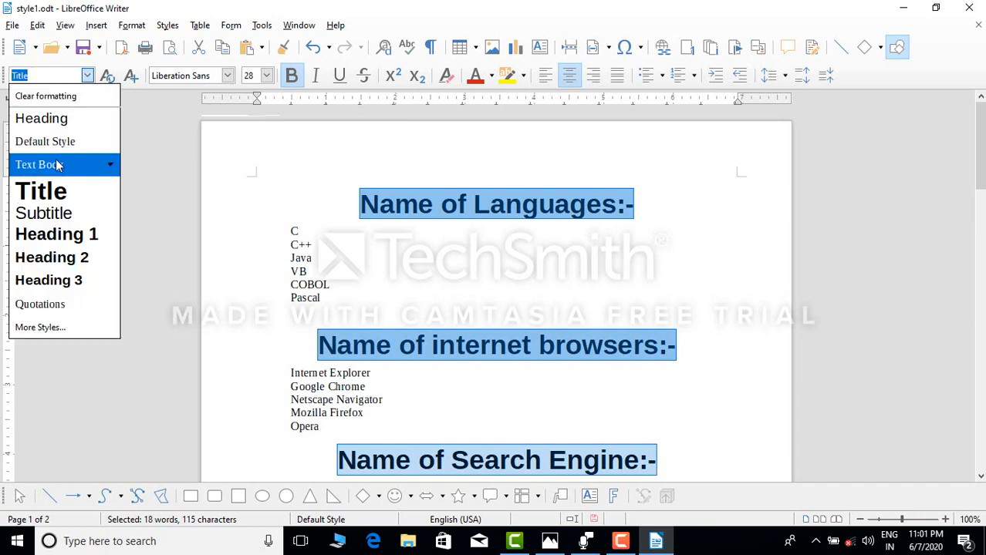
pyautogui.click(250, 231)
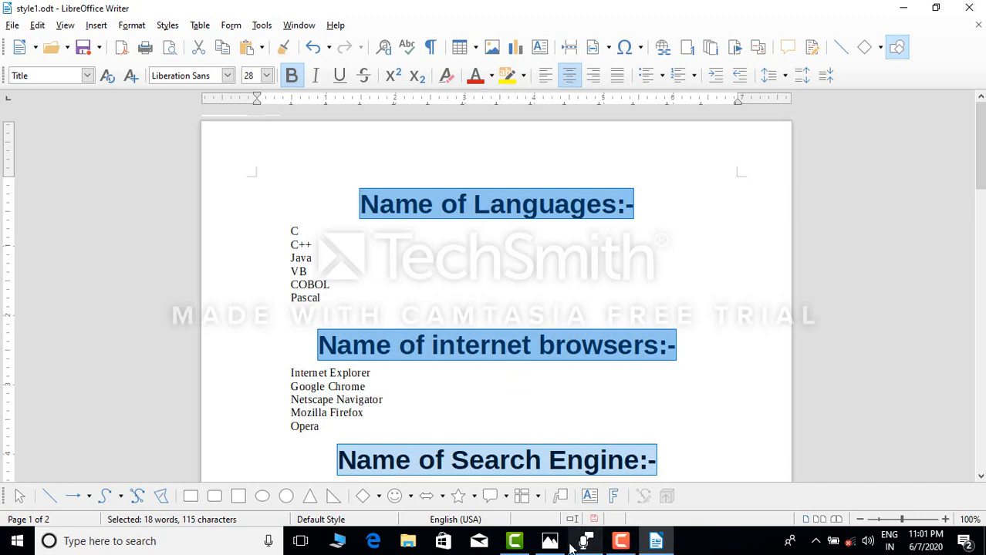
pyautogui.moveTo(554, 545)
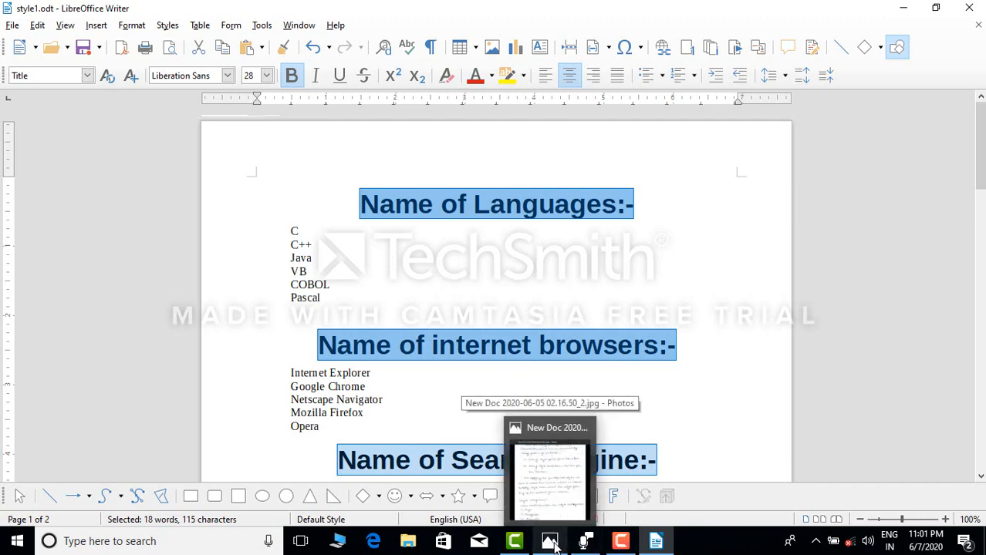